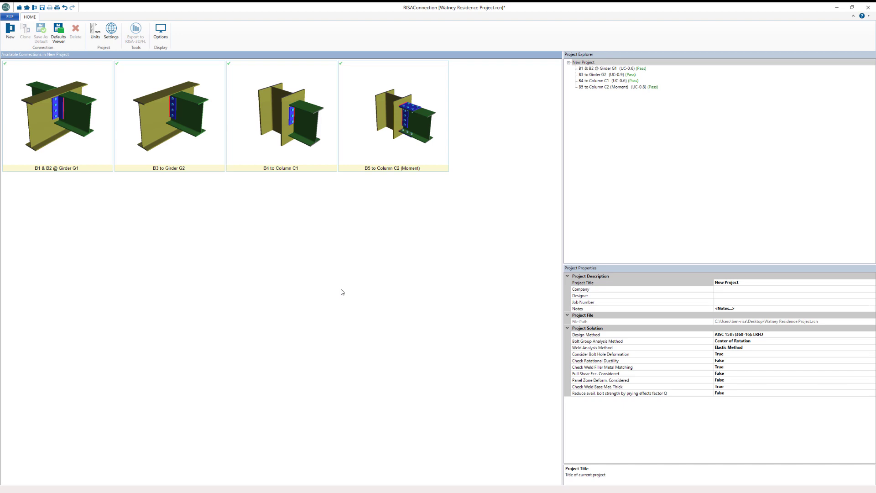
# Create Connection 1 as a Vertical Brace Diagonal Extended Shear Tab Connection Without Gusset, then view it in 2D.
pyautogui.click(10, 33)
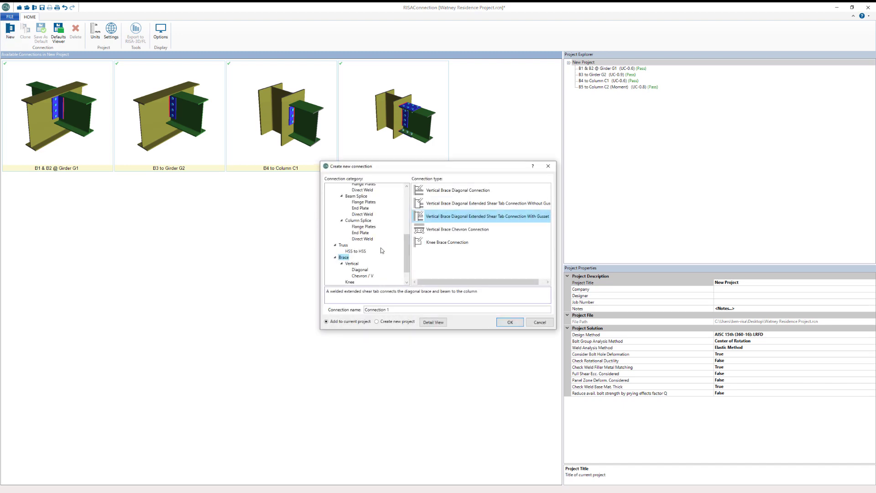
pyautogui.scroll(-1, 351, 249)
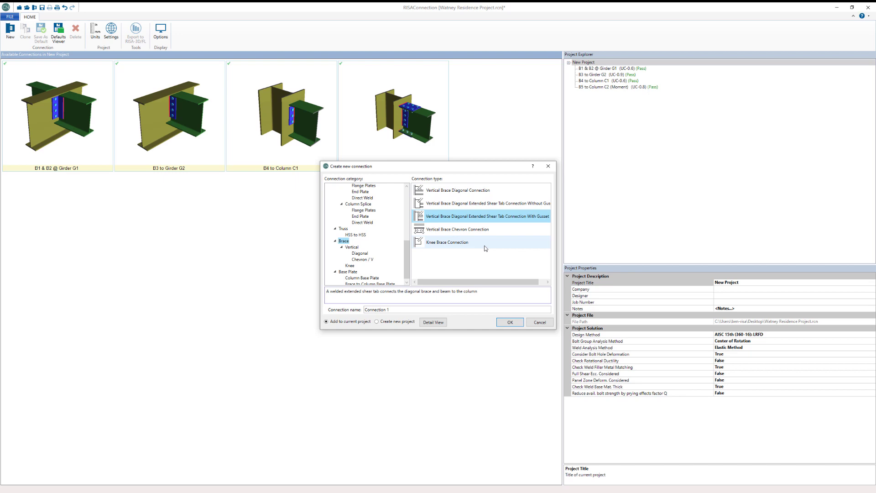
pyautogui.click(363, 283)
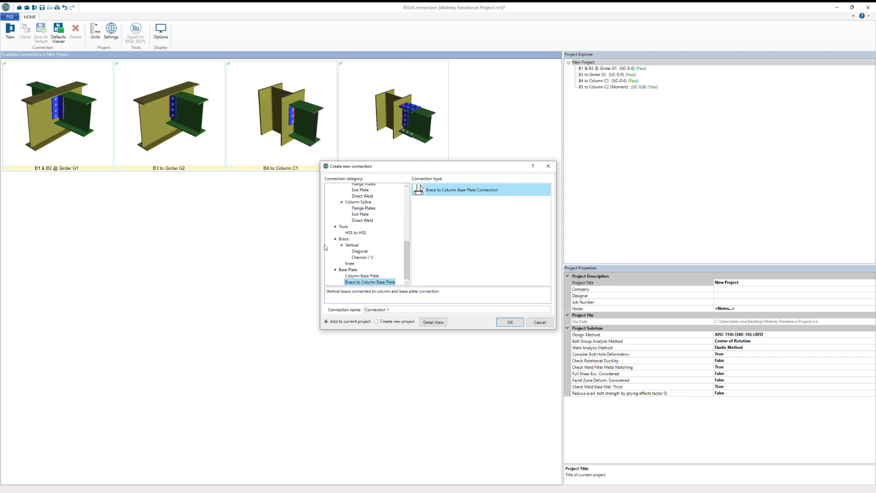
pyautogui.click(339, 239)
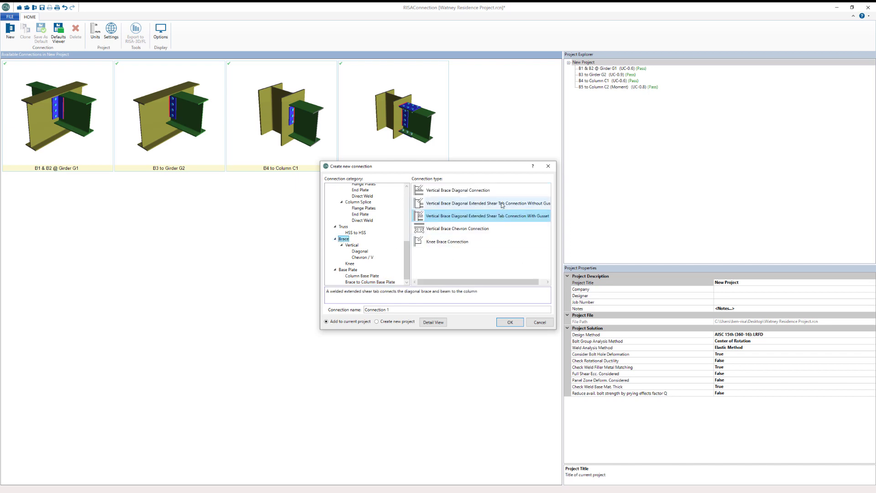
pyautogui.click(446, 207)
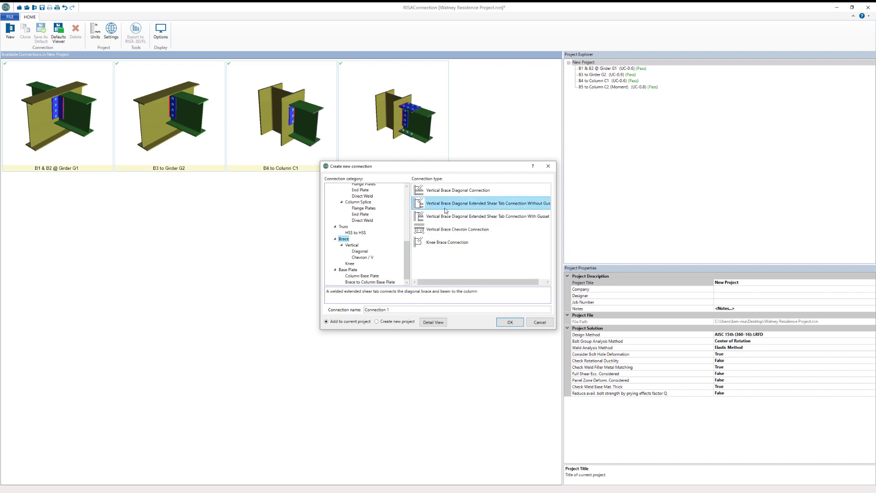
pyautogui.doubleClick(497, 204)
pyautogui.moveTo(458, 312); pyautogui.dragTo(290, 277)
pyautogui.click(5, 116)
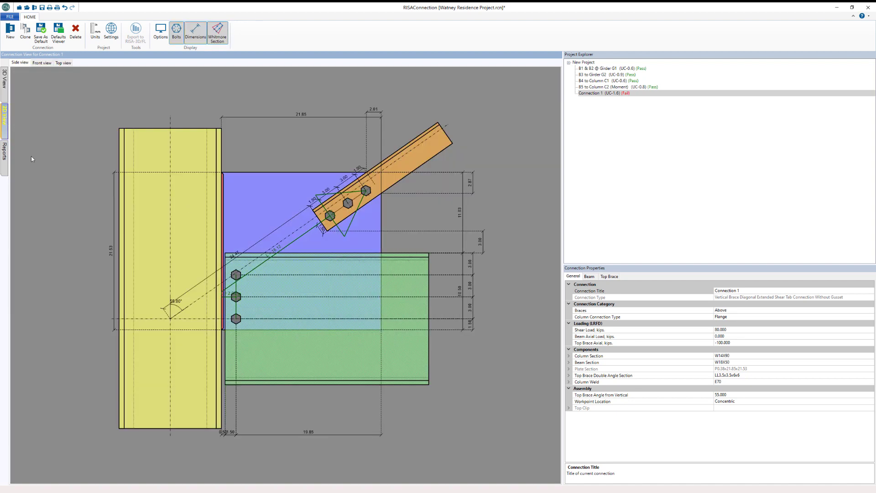
# Read Connection 1's summary report with its two failing checks, then go back to the 3D view.
pyautogui.click(4, 158)
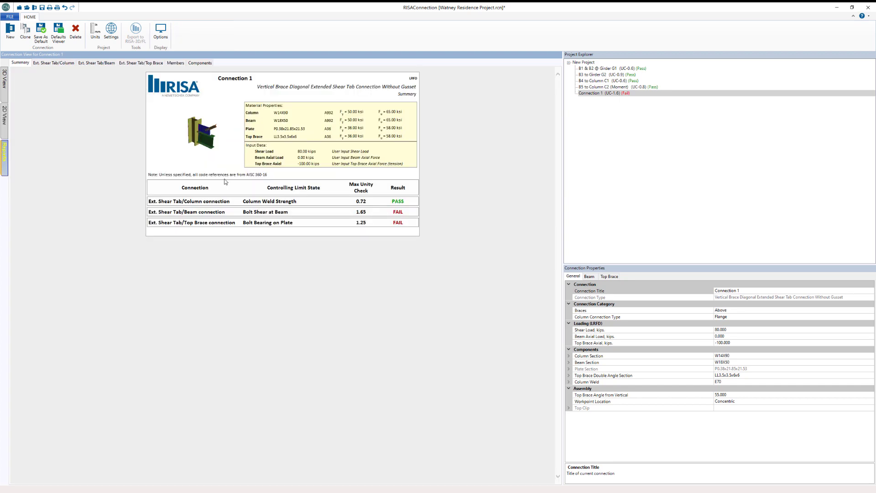
pyautogui.click(5, 87)
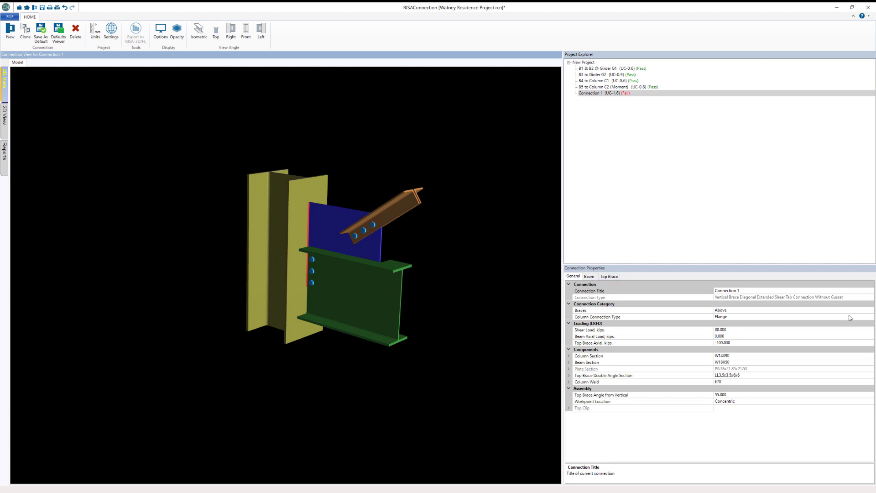
# Set the Braces option to Both, after briefly trying Below.
pyautogui.click(869, 311)
pyautogui.click(870, 310)
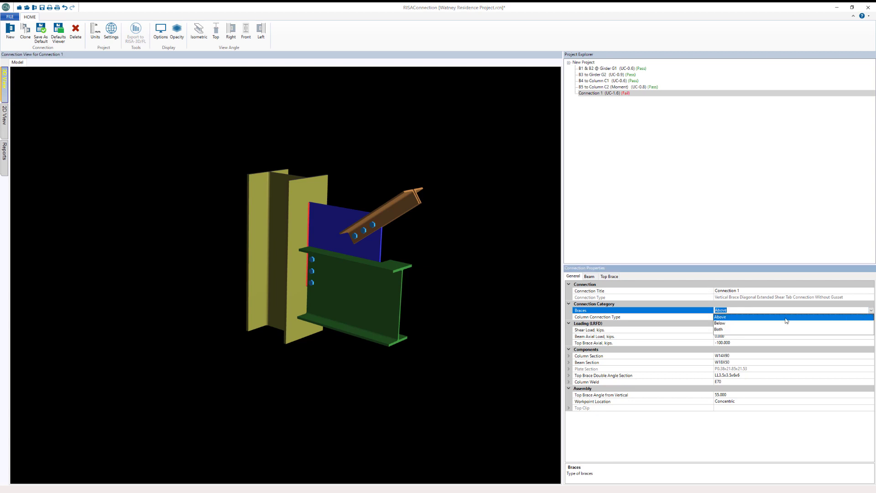
pyautogui.click(725, 323)
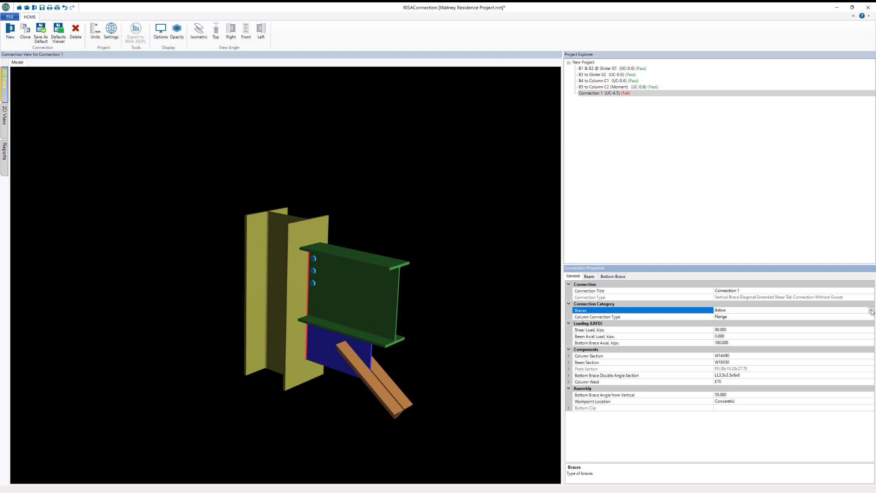
pyautogui.click(871, 311)
pyautogui.click(722, 329)
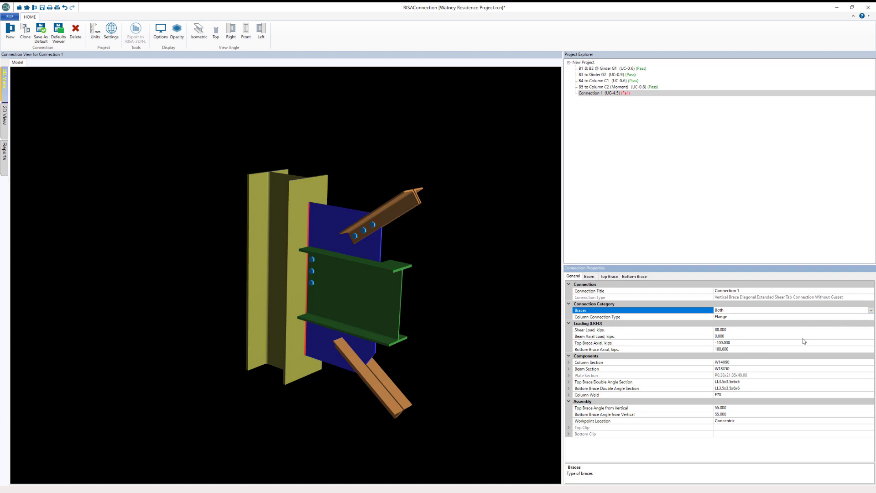
# Try Web as the column connection type, then set it back to Flange.
pyautogui.click(742, 316)
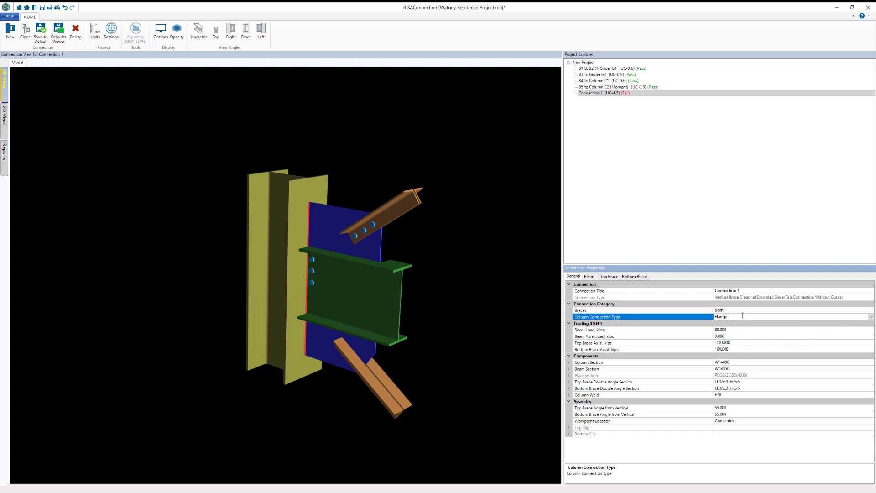
pyautogui.click(870, 317)
pyautogui.click(738, 334)
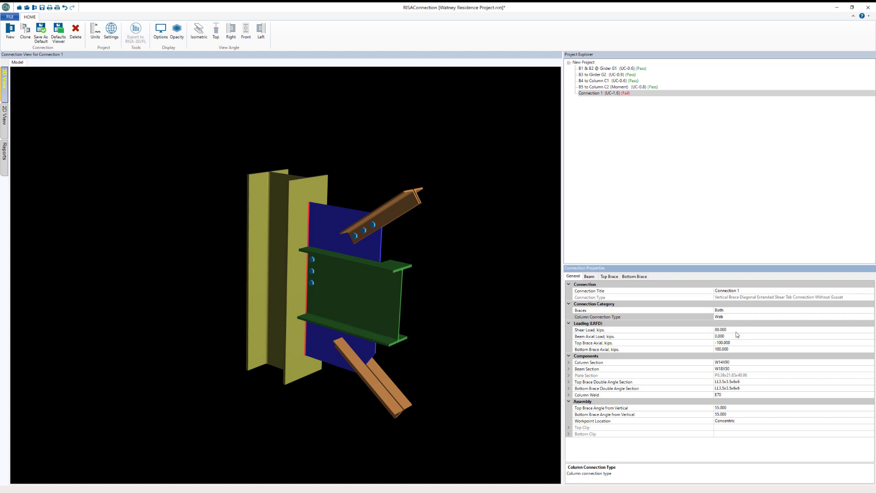
pyautogui.click(870, 317)
pyautogui.click(744, 326)
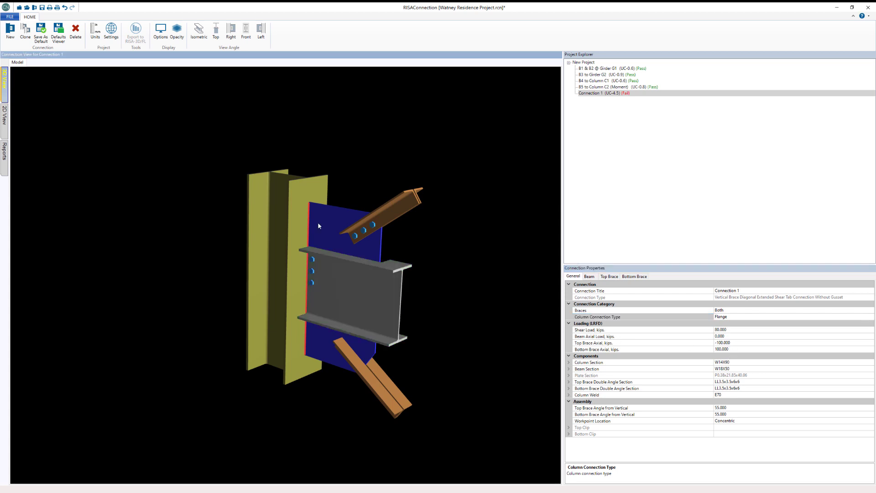
pyautogui.click(111, 31)
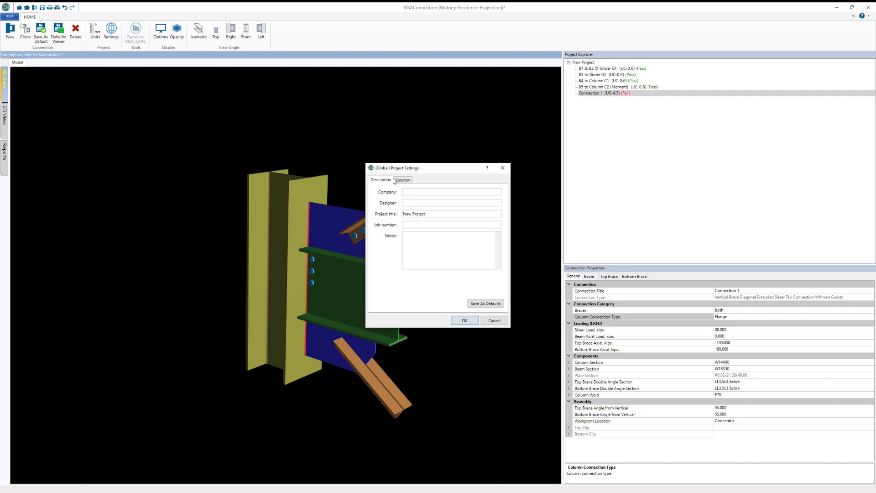
pyautogui.click(401, 181)
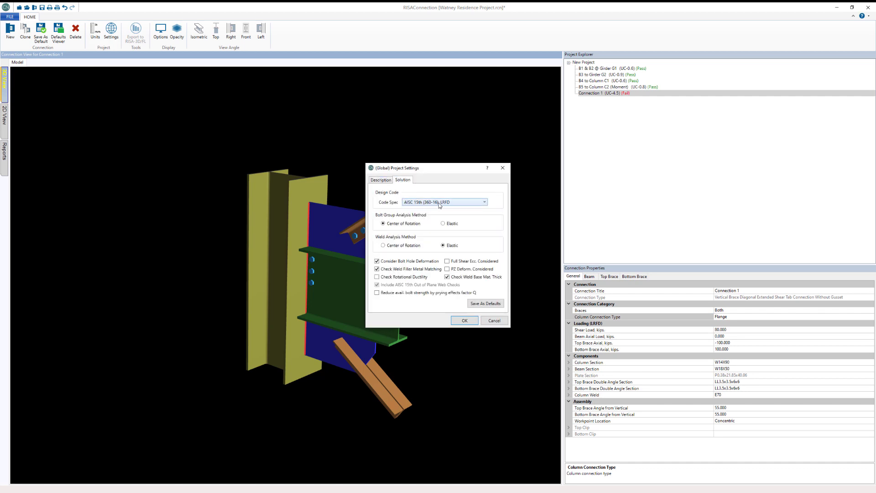
pyautogui.click(458, 203)
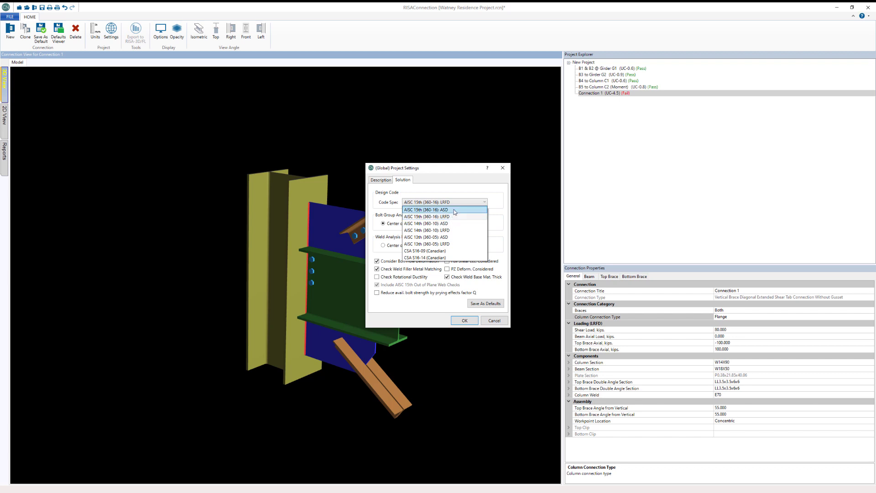
pyautogui.click(463, 196)
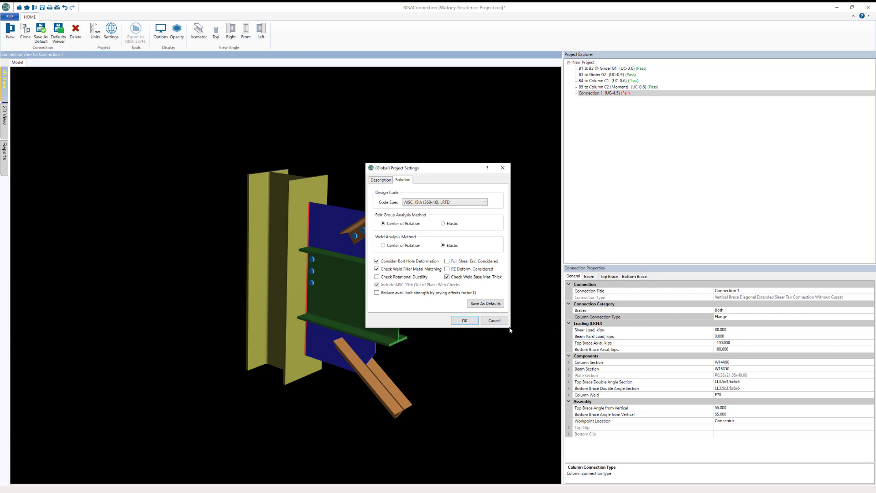
pyautogui.click(494, 320)
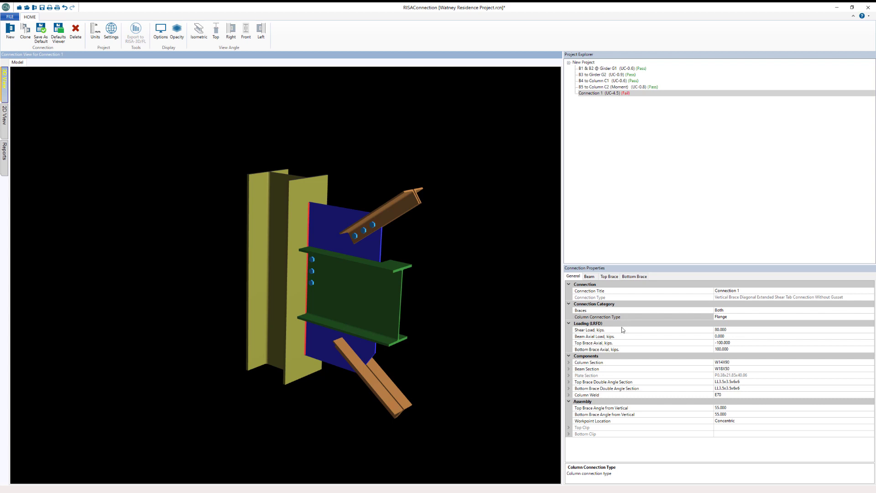
# Change the beam section to W21X68, then show the dimensioned 2D side view.
pyautogui.click(568, 368)
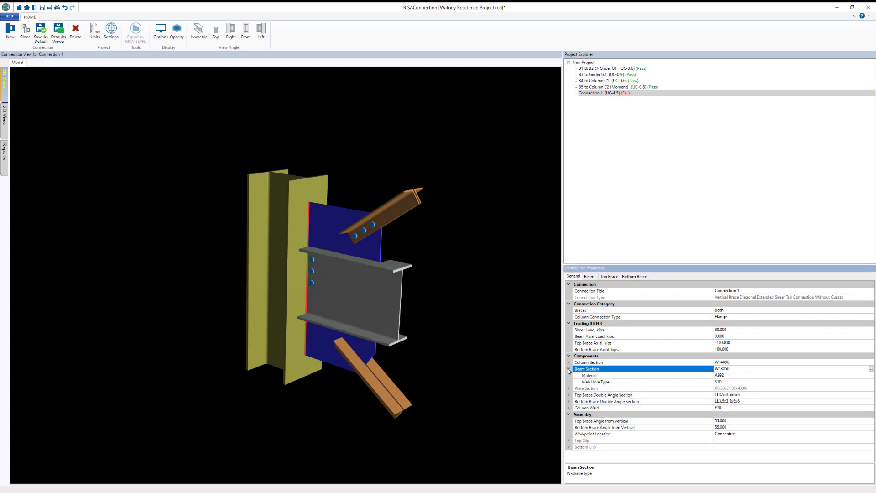
pyautogui.click(871, 369)
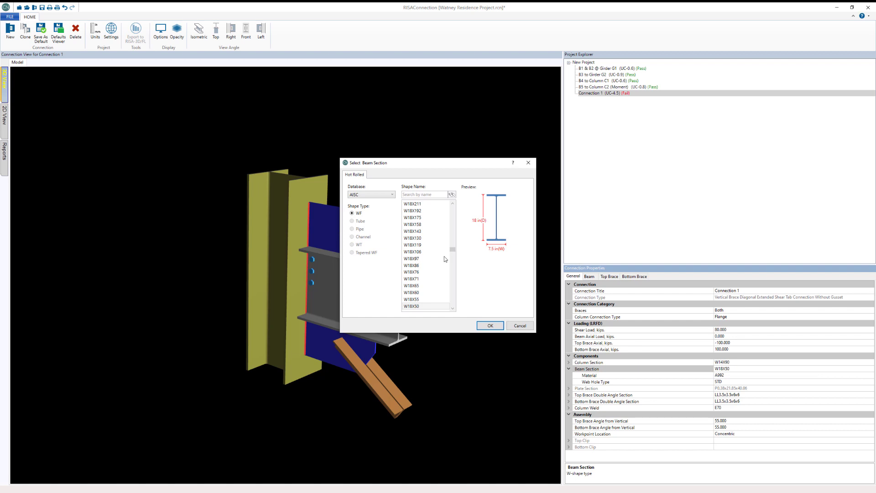
pyautogui.moveTo(441, 264); pyautogui.dragTo(435, 211)
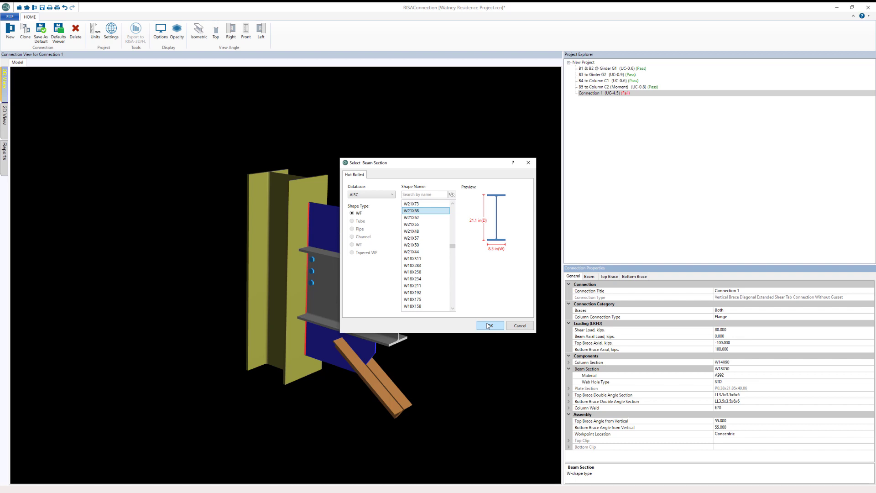
pyautogui.click(488, 325)
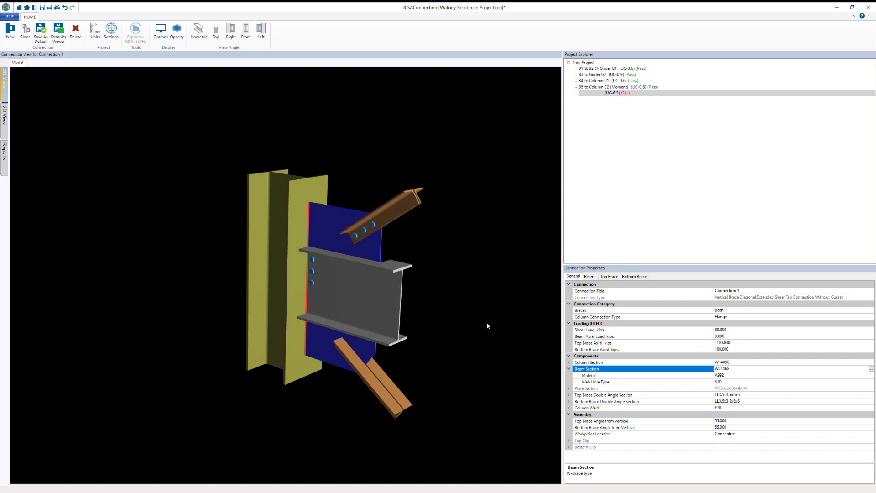
pyautogui.click(569, 369)
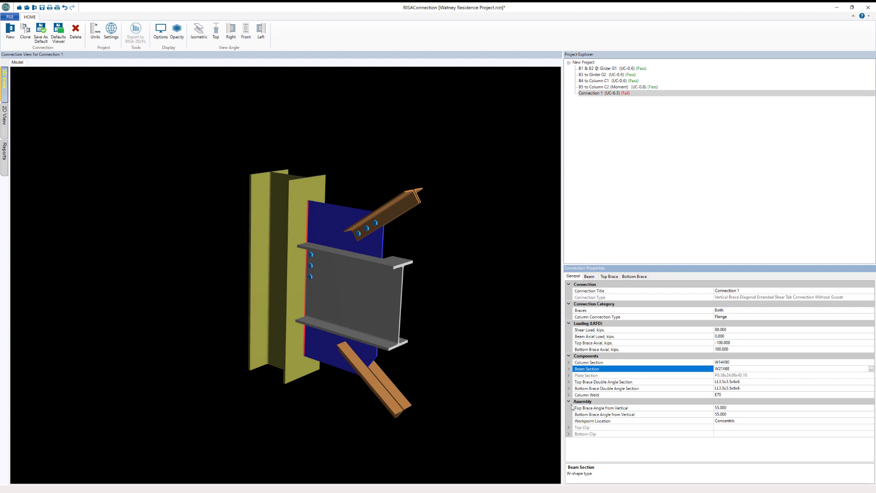
pyautogui.click(554, 411)
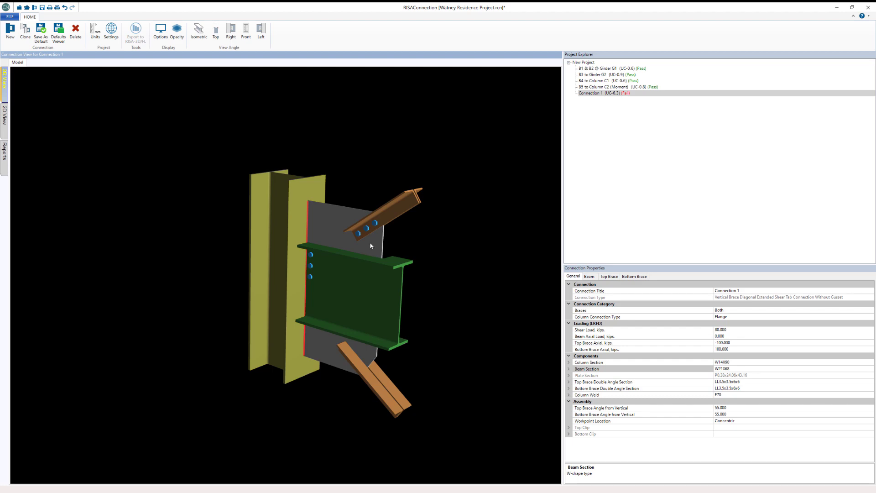
pyautogui.click(5, 117)
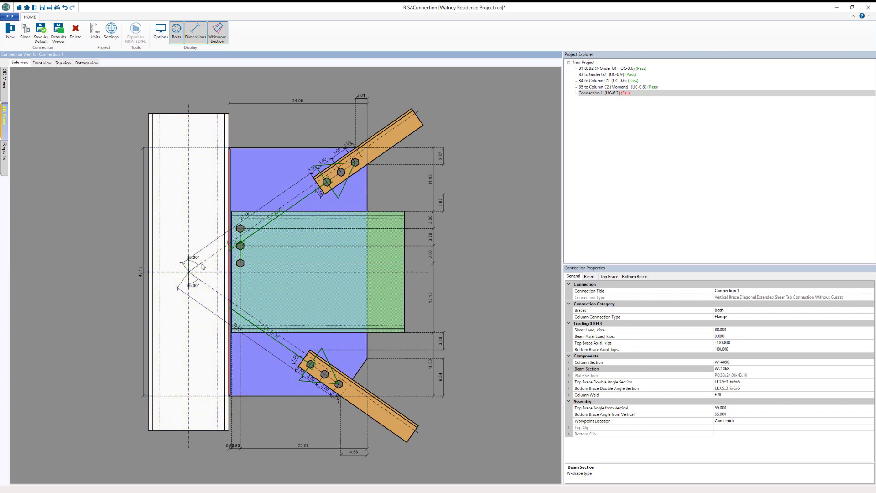
# Set both the top and bottom brace angles to 45°.
pyautogui.click(728, 409)
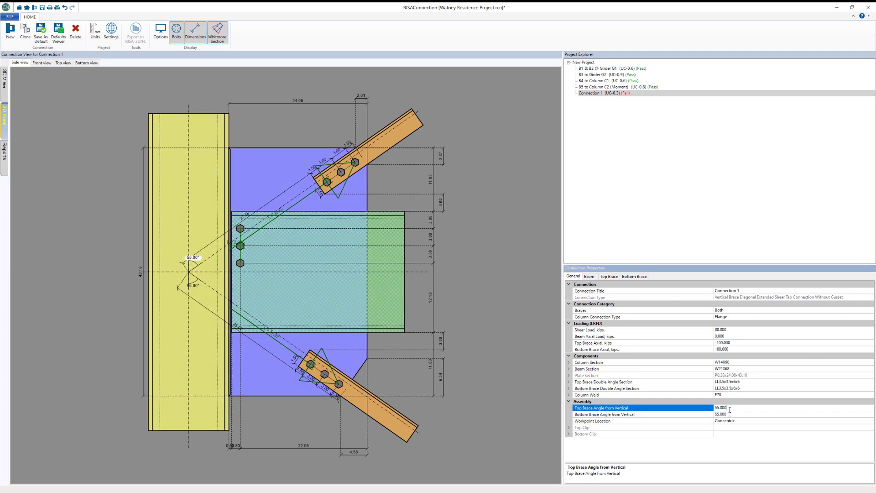
pyautogui.write('45')
pyautogui.press('Return')
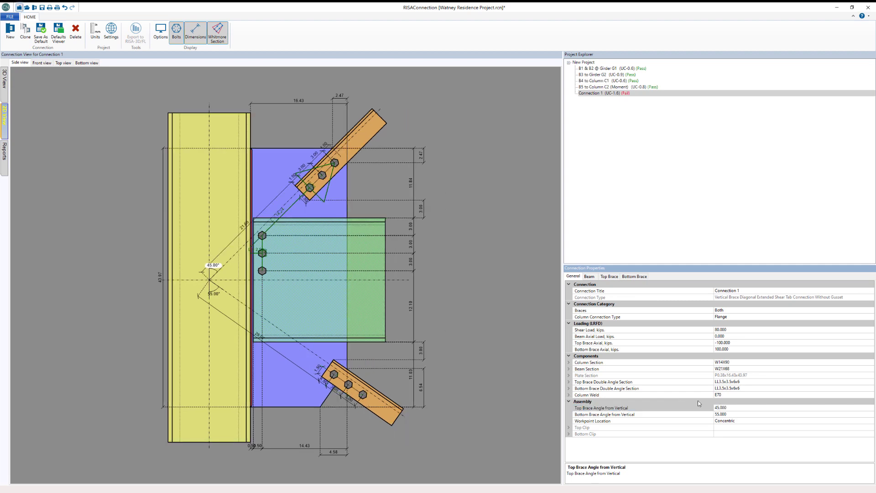
pyautogui.click(740, 414)
pyautogui.write('45')
pyautogui.press('Return')
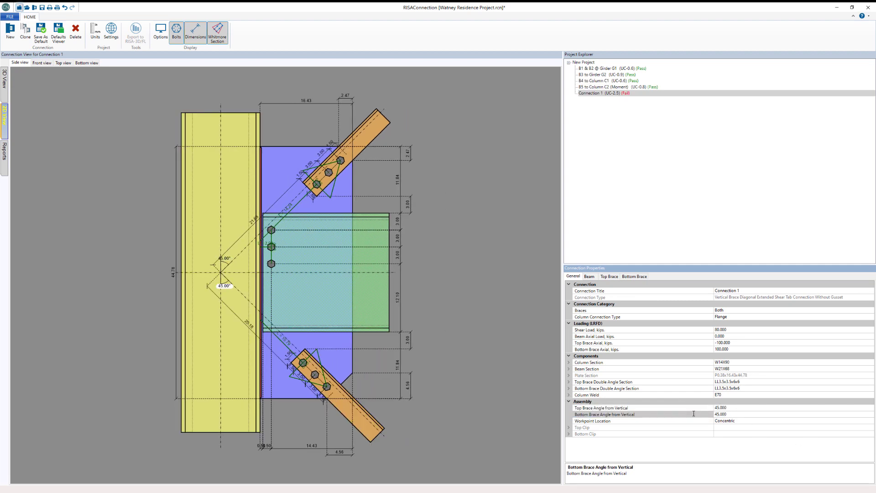
# Set the workpoint location to Along Column.
pyautogui.click(623, 421)
pyautogui.click(427, 309)
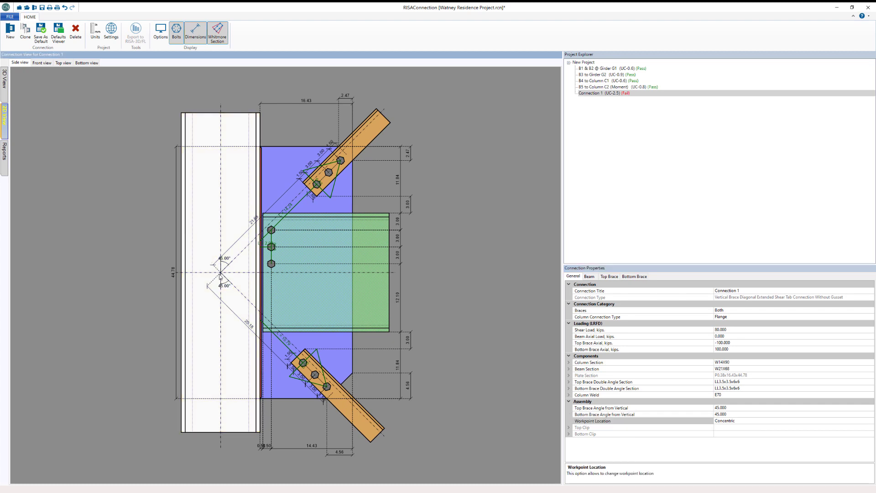
pyautogui.click(748, 426)
pyautogui.click(812, 420)
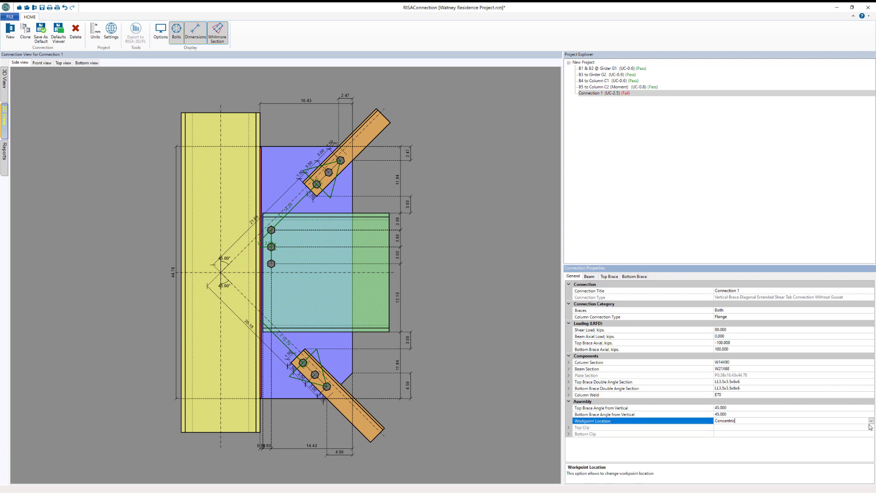
pyautogui.click(870, 421)
pyautogui.click(740, 441)
# Set the top and bottom brace distances from the beam centerline to 6 in.
pyautogui.click(676, 426)
pyautogui.write('6')
pyautogui.press('Return')
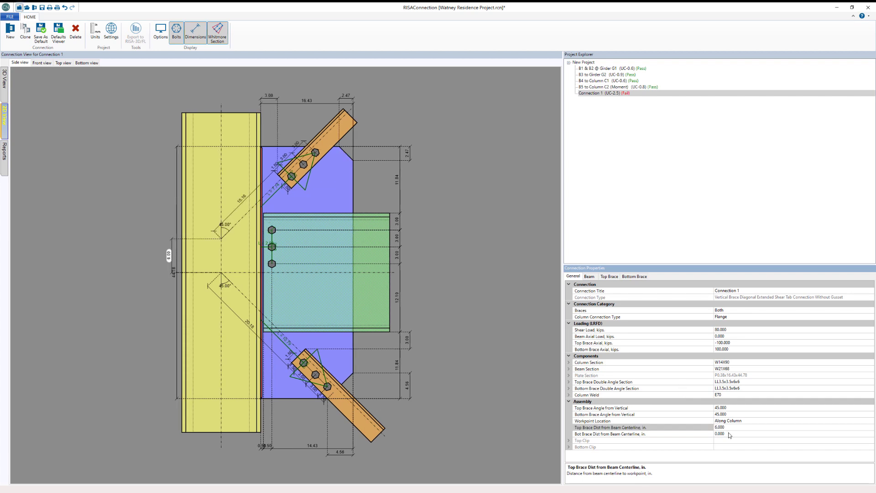
pyautogui.click(669, 432)
pyautogui.write('6')
pyautogui.press('Return')
pyautogui.click(458, 401)
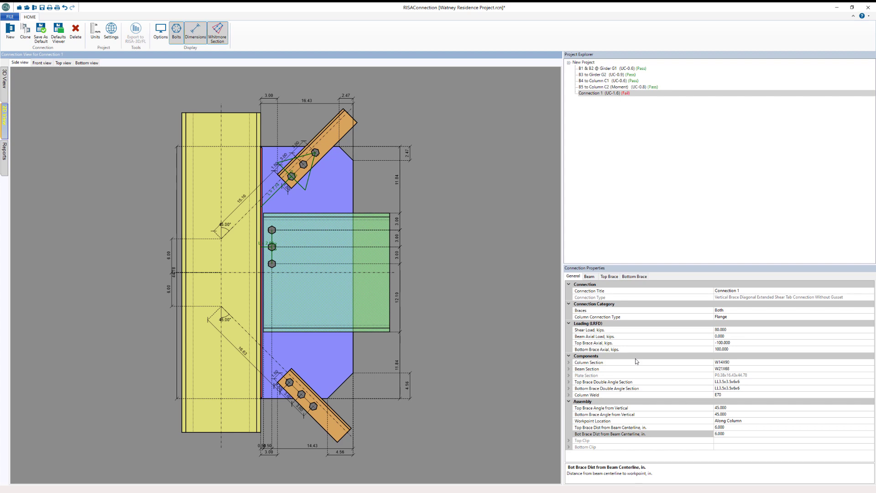
pyautogui.click(569, 376)
# Set the shear tab plate thickness to 0.5 in, making it PL0.50x16.43x44.78.
pyautogui.click(734, 389)
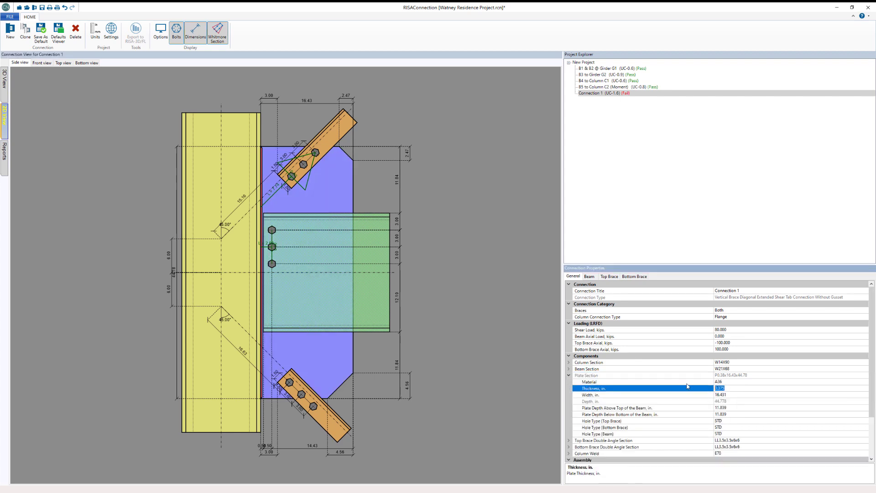
pyautogui.write('.5')
pyautogui.press('Return')
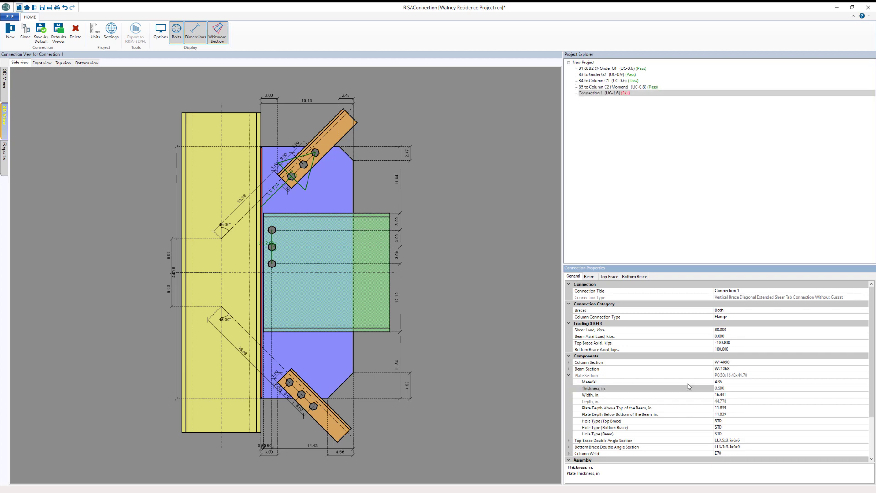
pyautogui.click(570, 376)
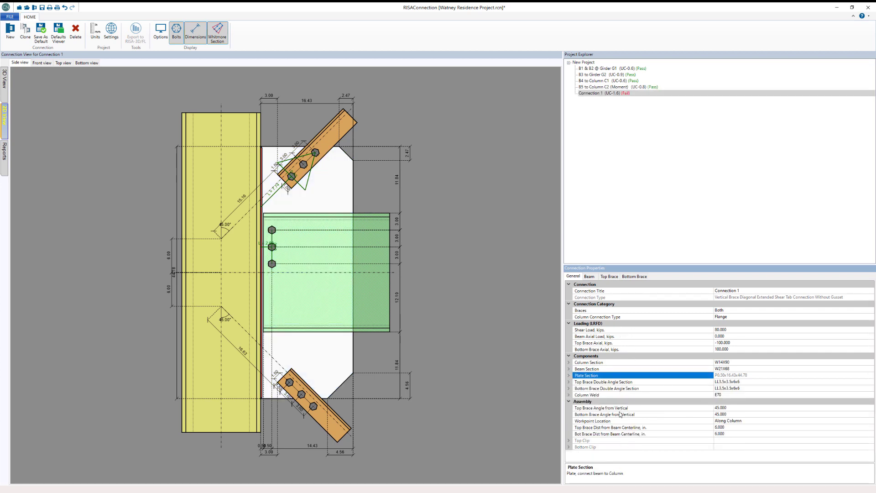
# On the Beam tab, set the beam bolts to 6 bolts per row and 3 rows.
pyautogui.click(589, 276)
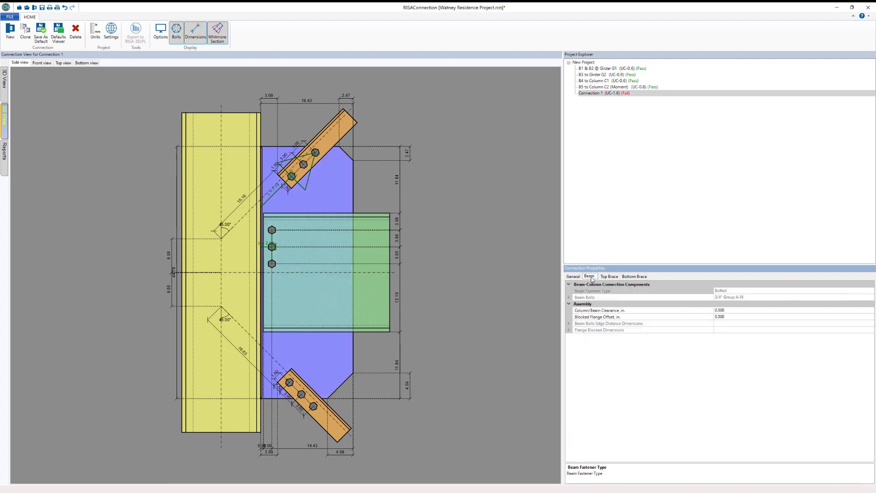
pyautogui.click(570, 298)
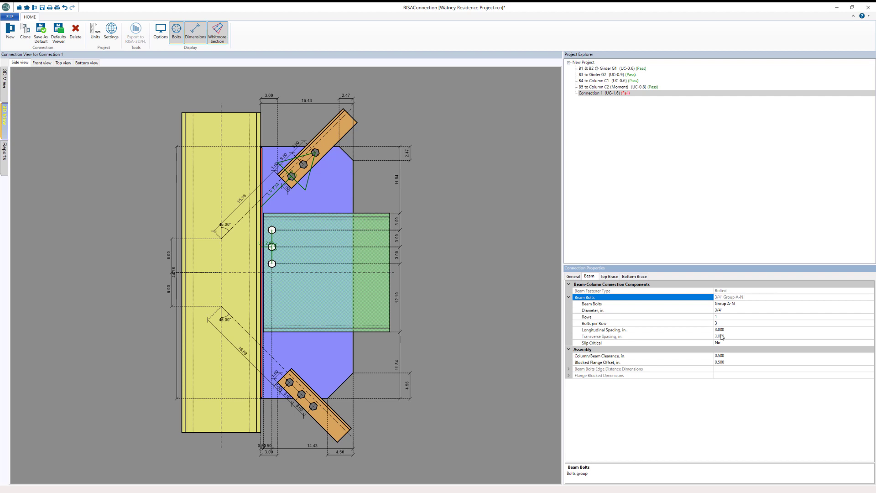
pyautogui.click(731, 323)
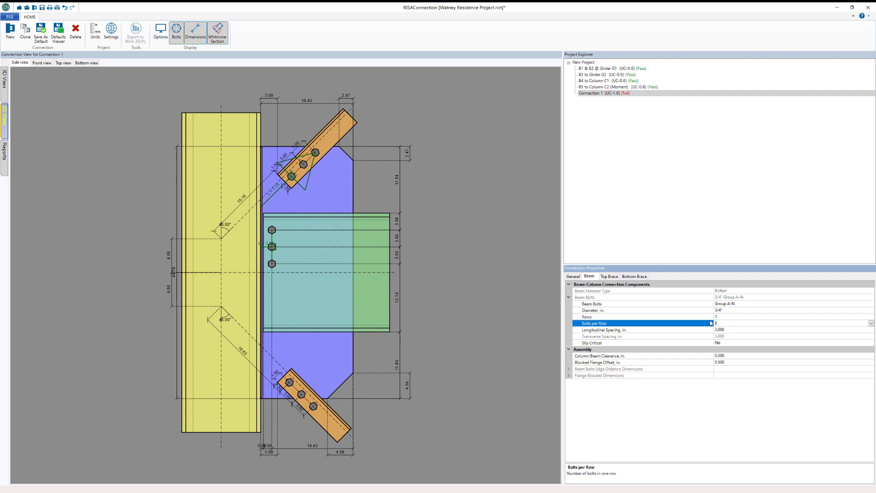
pyautogui.write('6')
pyautogui.click(729, 316)
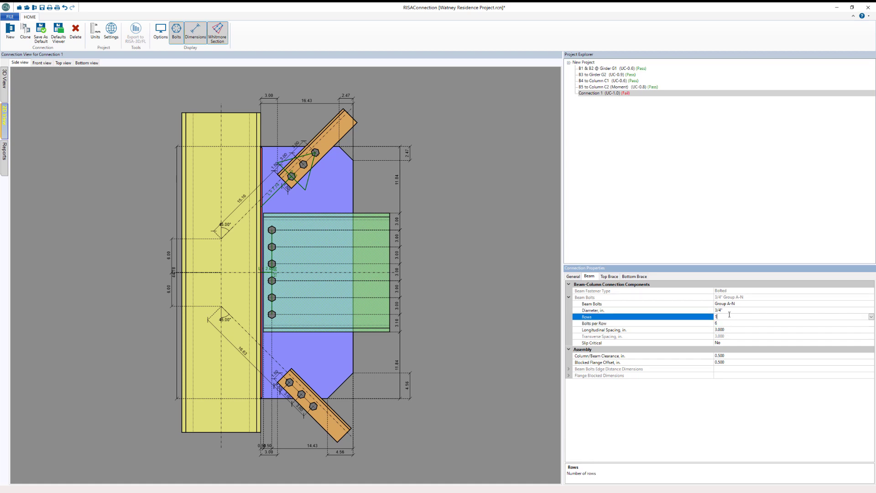
pyautogui.write('3')
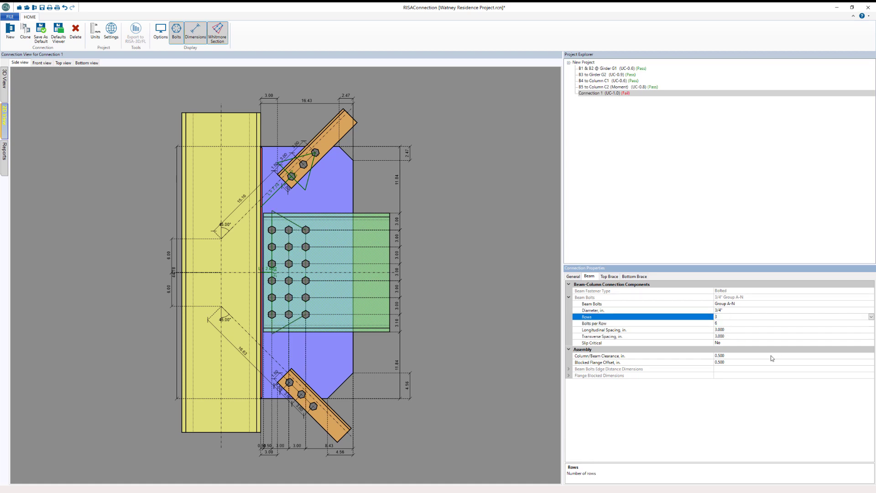
pyautogui.click(519, 329)
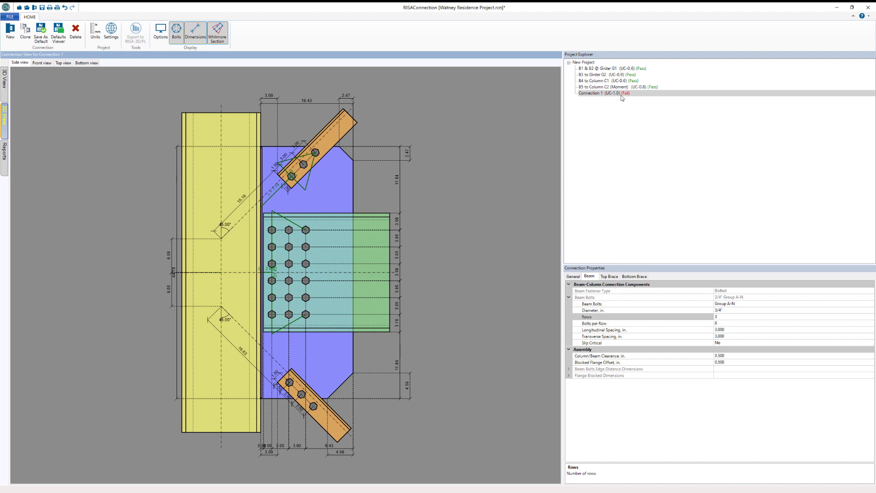
# Review the Column, Beam, Top Brace and Bottom Brace reports, expanding failing geometry and Whitmore compression details.
pyautogui.click(5, 152)
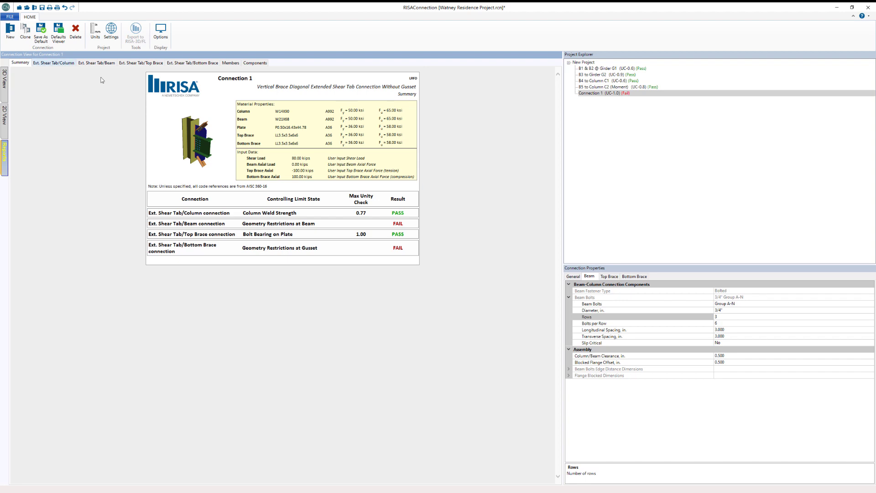
pyautogui.click(53, 63)
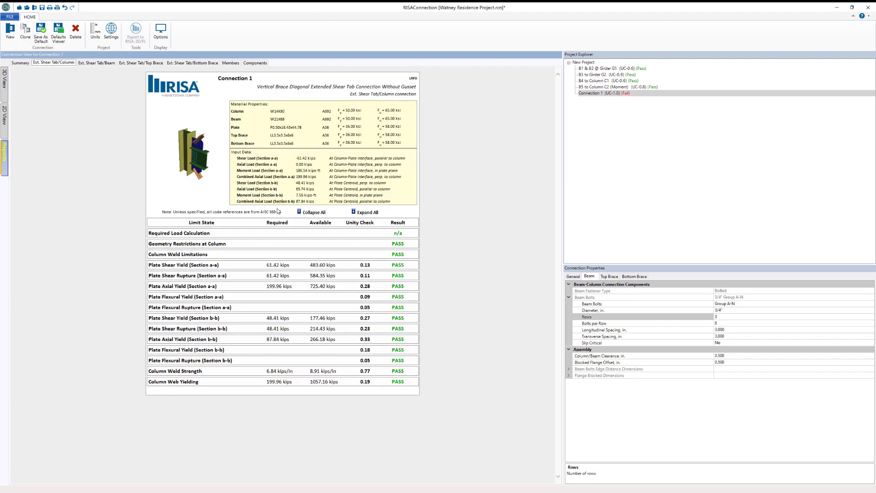
pyautogui.click(107, 63)
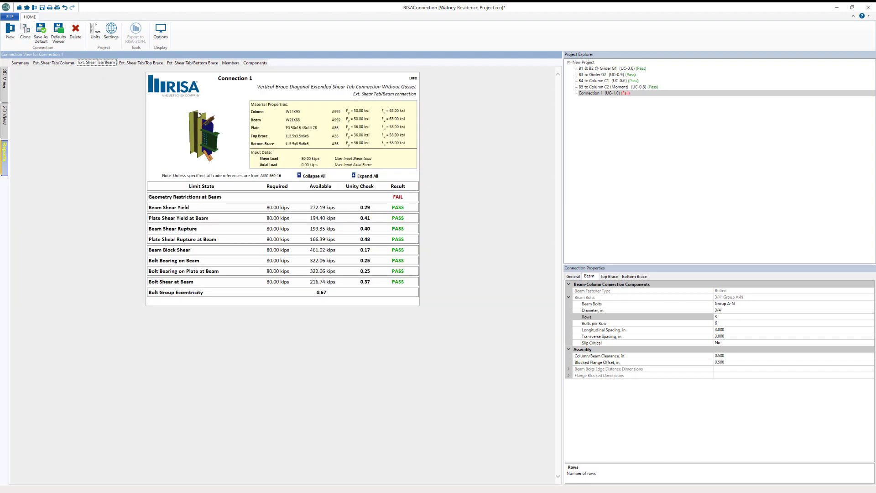
pyautogui.click(214, 196)
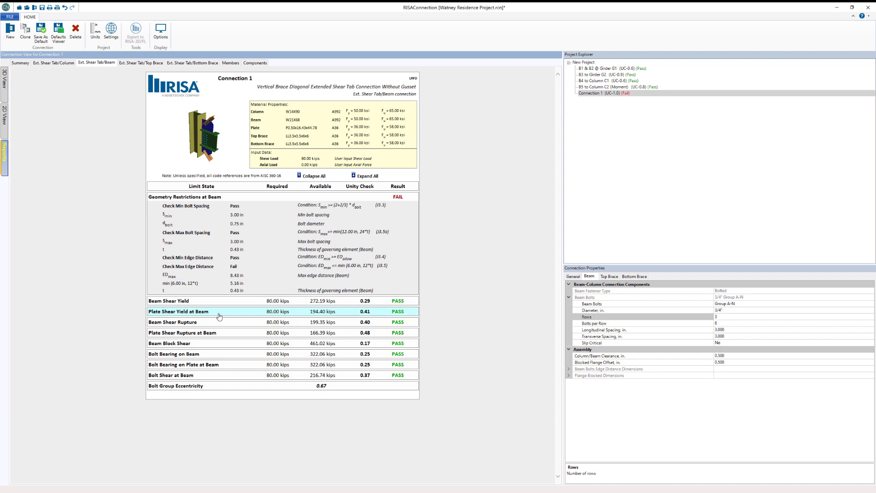
pyautogui.click(157, 63)
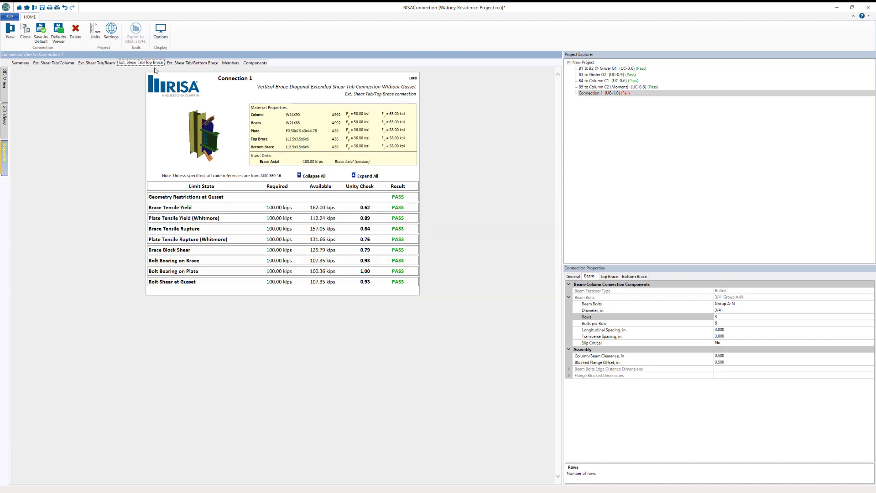
pyautogui.click(179, 64)
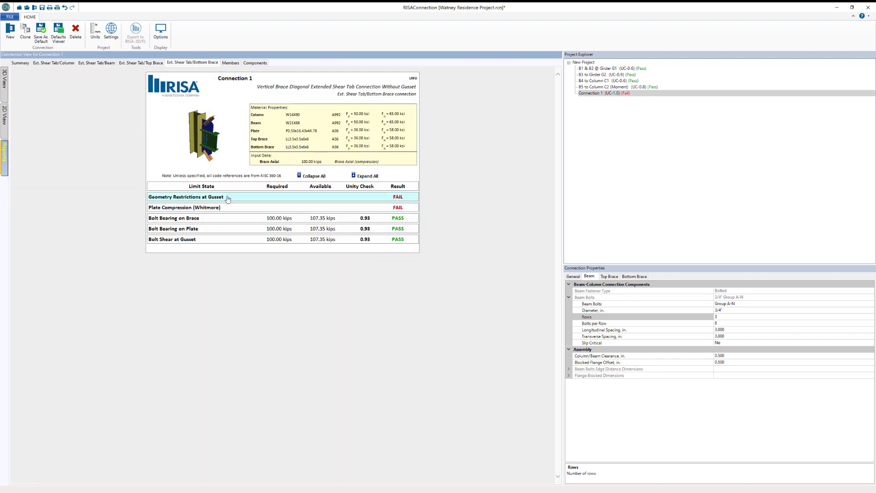
pyautogui.click(223, 196)
pyautogui.click(230, 214)
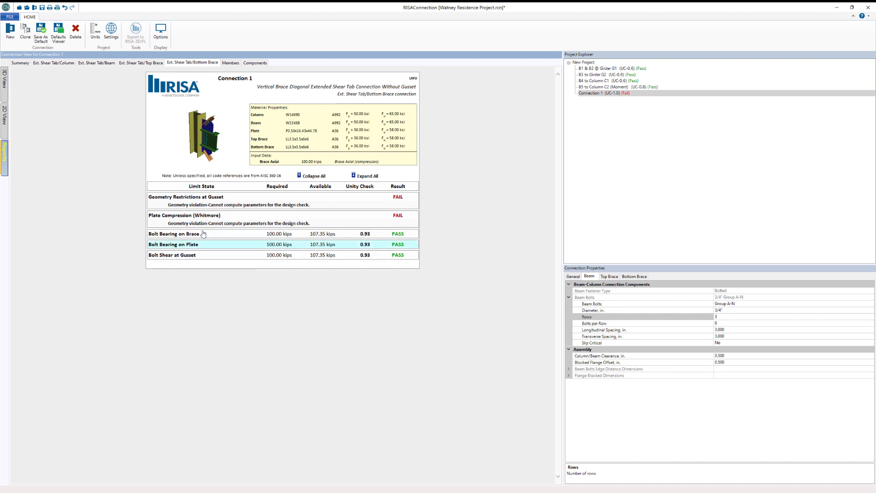
pyautogui.click(5, 116)
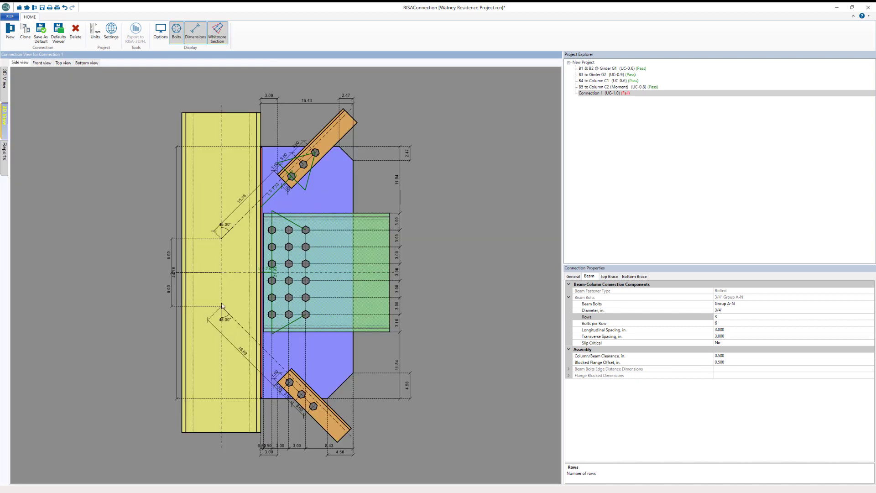
# Set bottom brace minimum clearance to 0 and top brace workpoint distance to 12 in, then check the report.
pyautogui.click(245, 354)
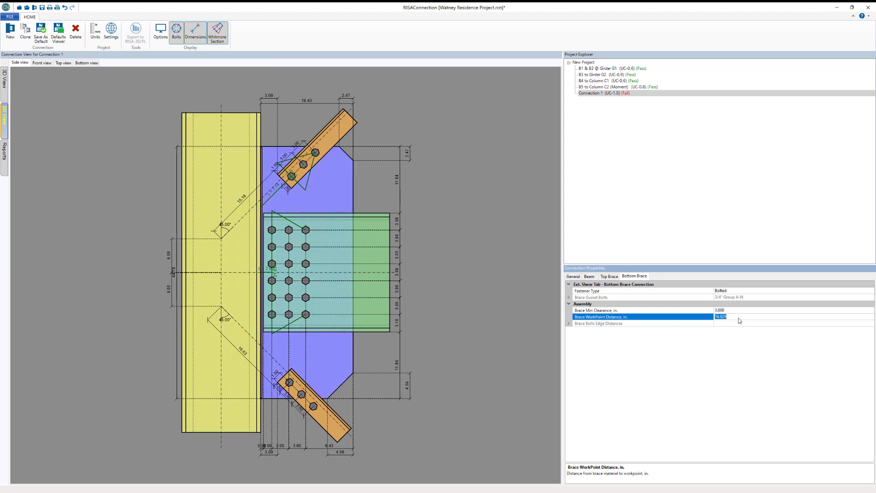
pyautogui.write('0')
pyautogui.press('Return')
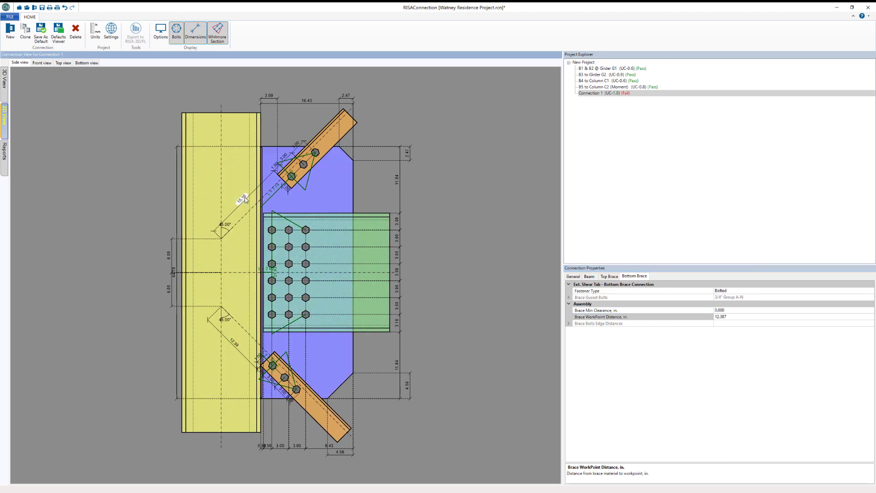
pyautogui.click(240, 197)
pyautogui.write('12')
pyautogui.press('Return')
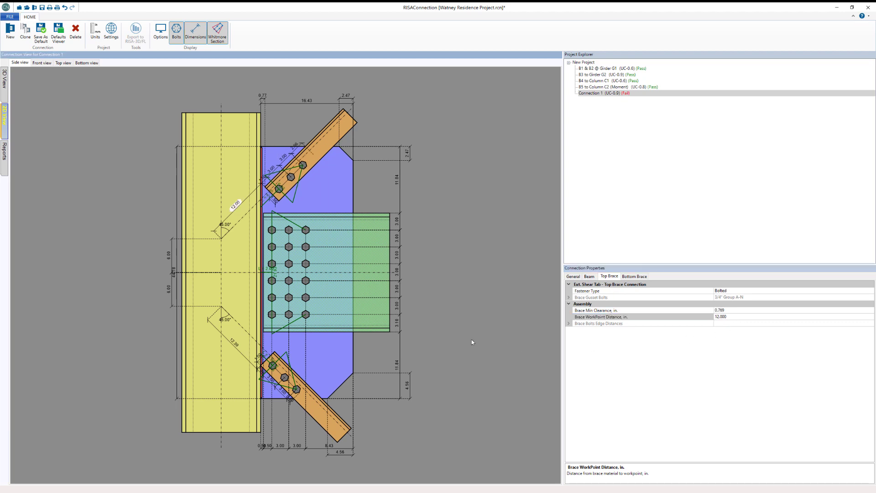
pyautogui.click(4, 152)
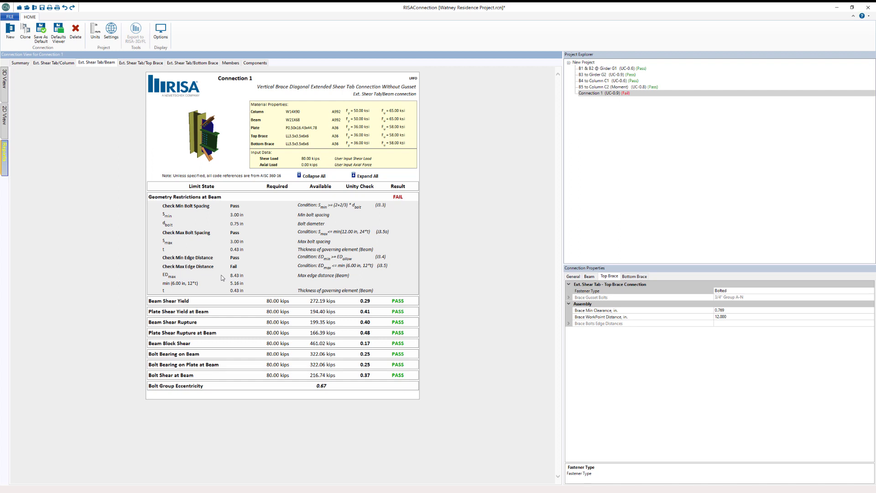
# Set the beam bolt edge distance to 5 in, after first trying 3 in.
pyautogui.click(589, 276)
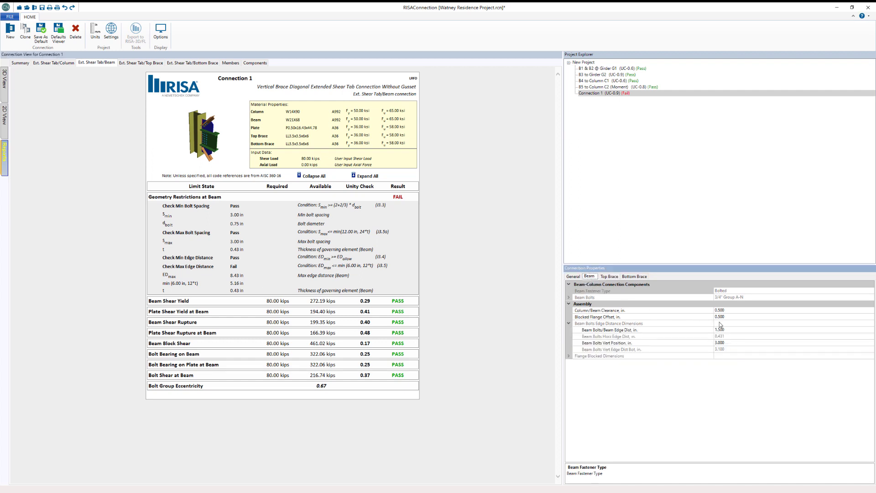
pyautogui.click(607, 330)
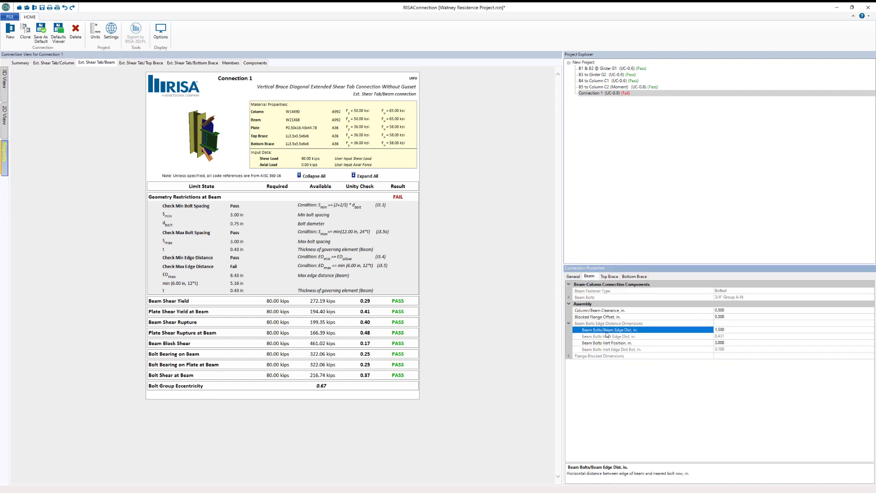
pyautogui.click(680, 330)
pyautogui.write('3')
pyautogui.press('Return')
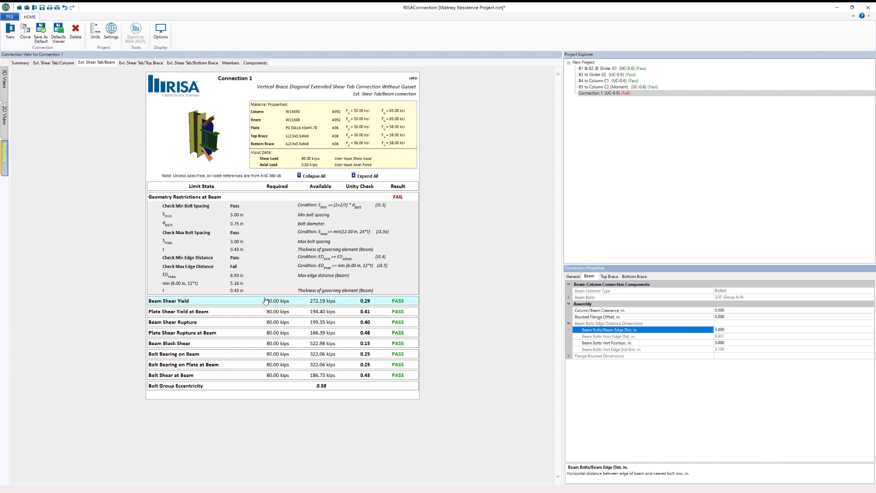
pyautogui.click(703, 330)
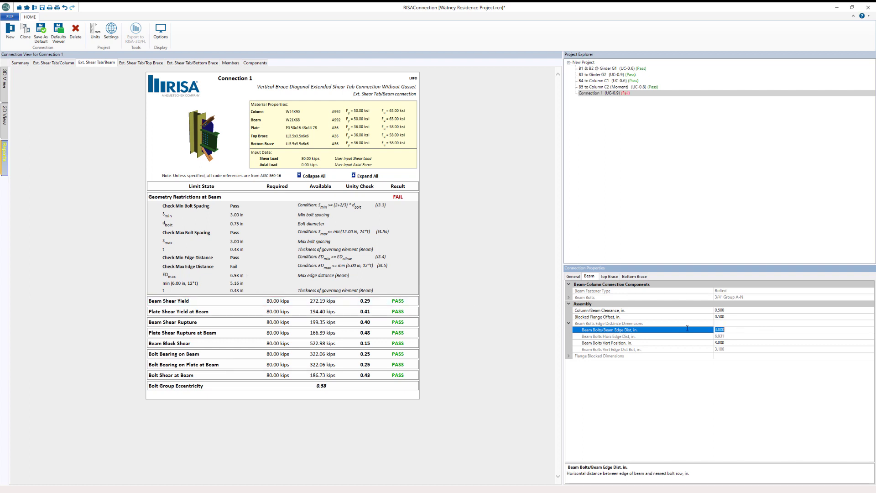
pyautogui.write('5')
pyautogui.press('Return')
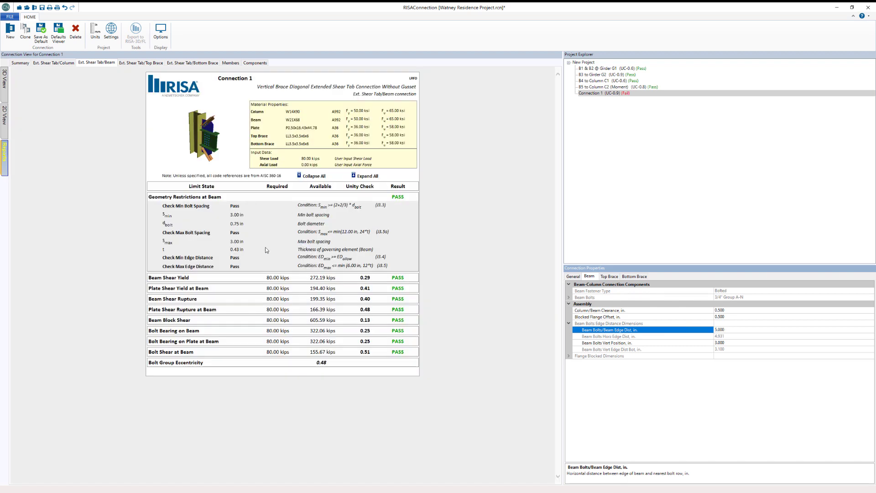
# Check the Bottom Brace and Top Brace report tabs, then return to the 2D drawing.
pyautogui.click(187, 63)
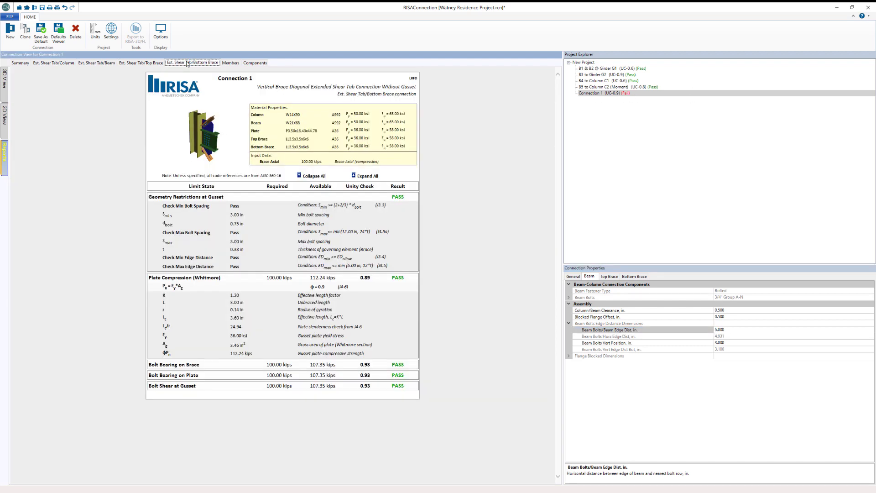
pyautogui.click(153, 65)
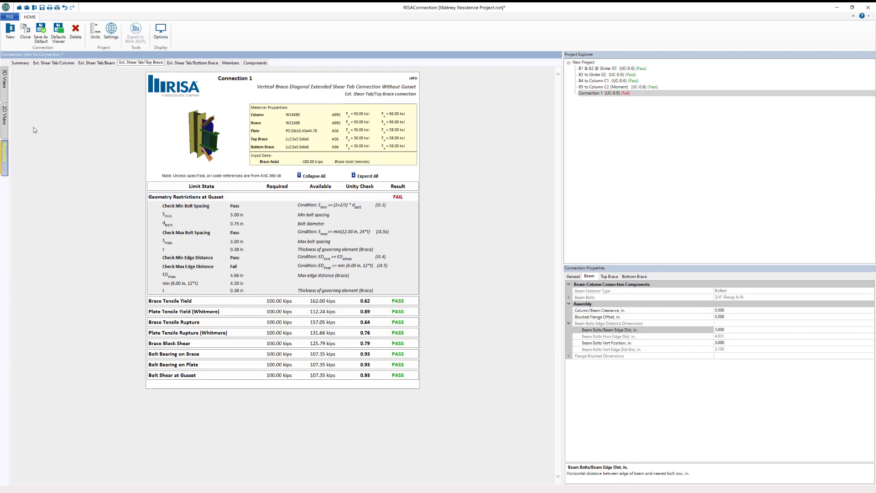
pyautogui.click(6, 121)
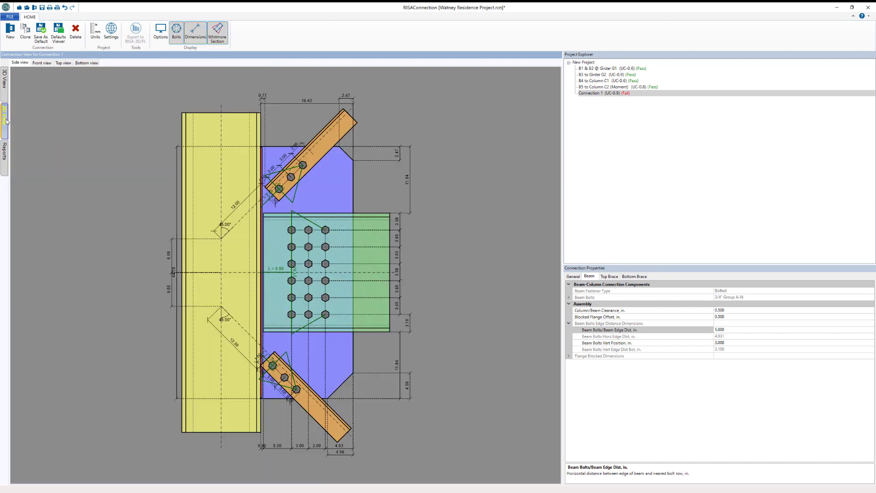
# Change the plate depth above the beam top from 11.84 to 13 in and view the top brace check report.
pyautogui.click(407, 180)
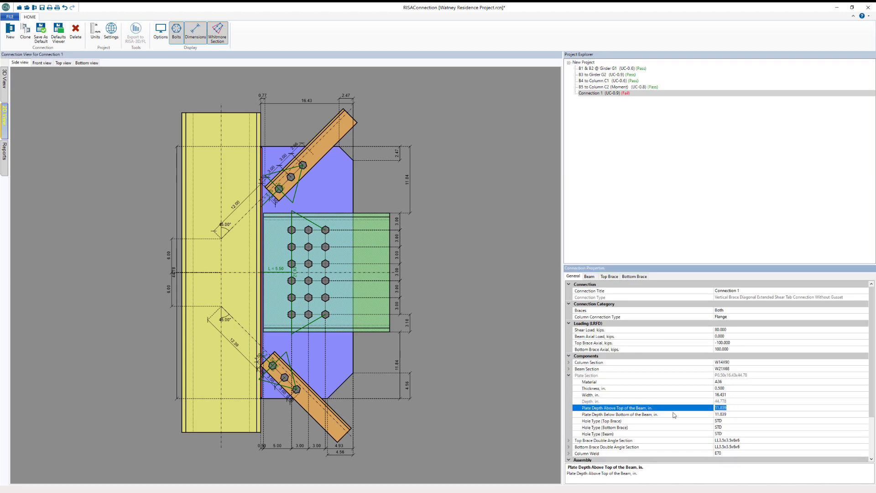
pyautogui.write('13')
pyautogui.press('Return')
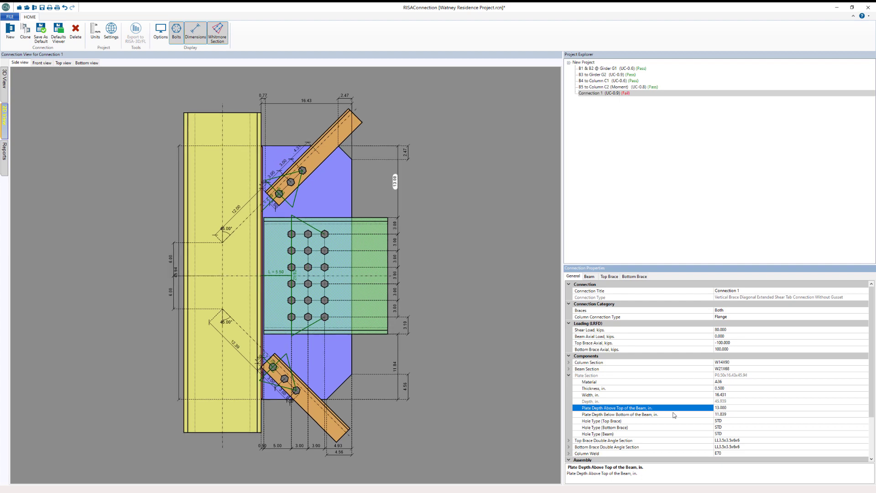
pyautogui.click(4, 153)
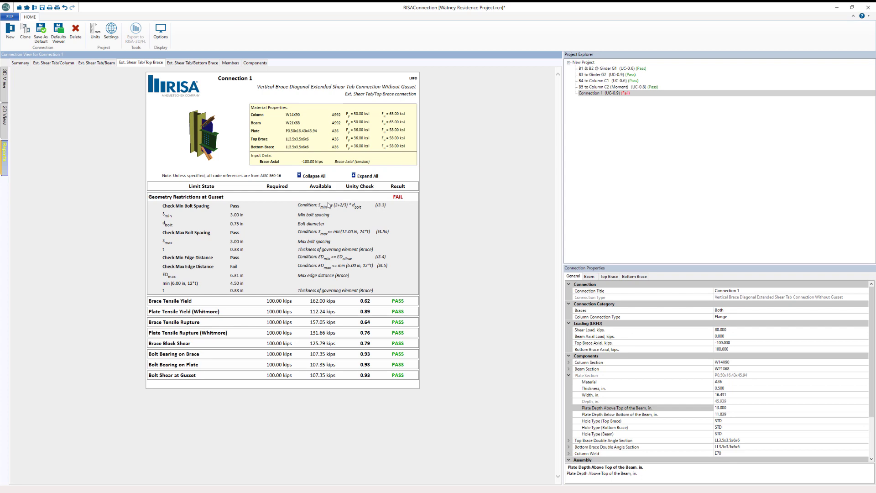
# Review the beam, column, bottom brace and top brace check reports and the 2D drawing.
pyautogui.click(108, 63)
pyautogui.click(58, 62)
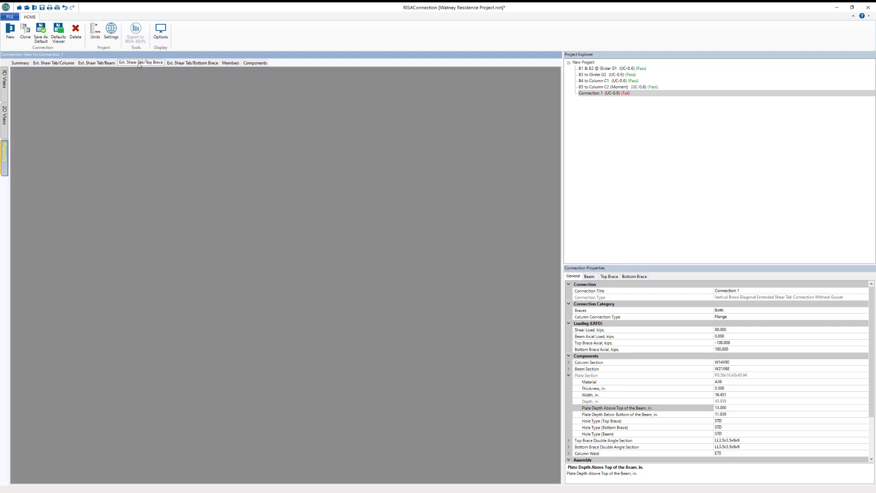
pyautogui.click(192, 63)
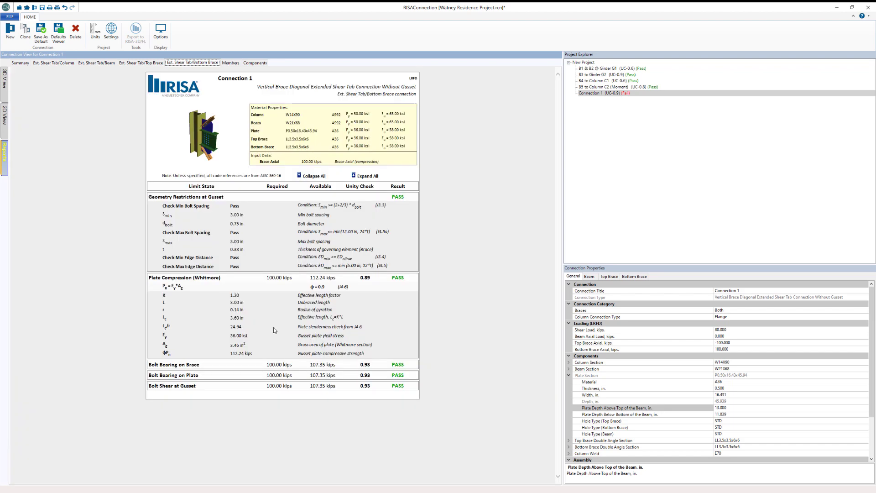
pyautogui.click(140, 63)
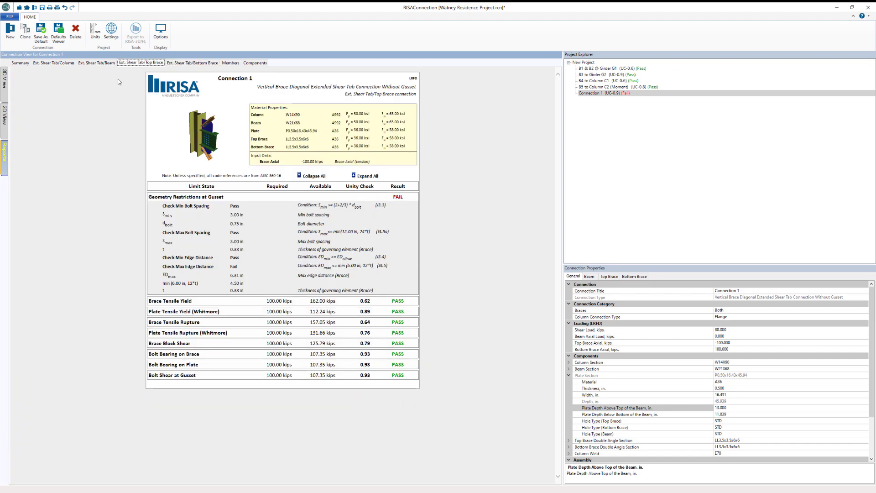
pyautogui.click(5, 117)
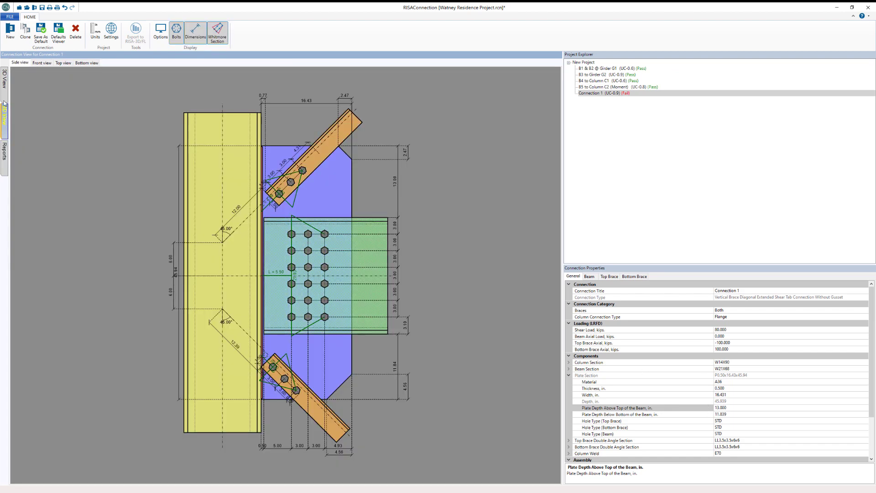
pyautogui.click(4, 152)
# Try plate depths above the beam top of 14, 12.5 and 12 in.
pyautogui.click(734, 407)
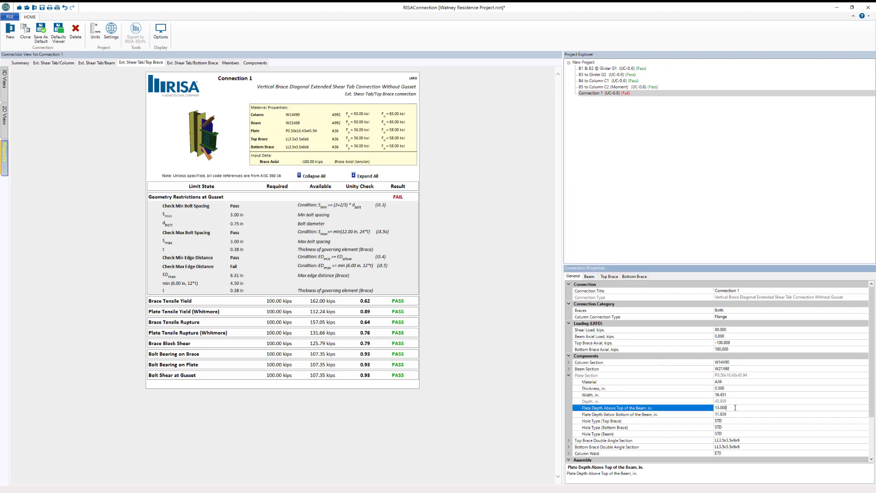
pyautogui.write('14')
pyautogui.click(705, 407)
pyautogui.write('12')
pyautogui.write('.5')
pyautogui.press('Return')
pyautogui.doubleClick(731, 406)
pyautogui.write('12')
pyautogui.press('Return')
# Try 11.875, then settle the plate depth at 11.5 in and show the 2D drawing.
pyautogui.click(689, 408)
pyautogui.write('11.875')
pyautogui.press('Return')
pyautogui.click(683, 406)
pyautogui.write('11.5')
pyautogui.press('Return')
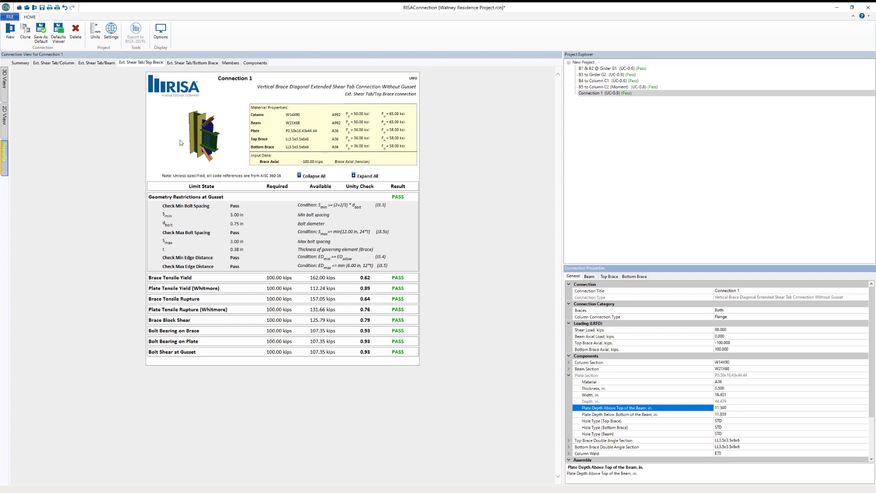
pyautogui.click(4, 119)
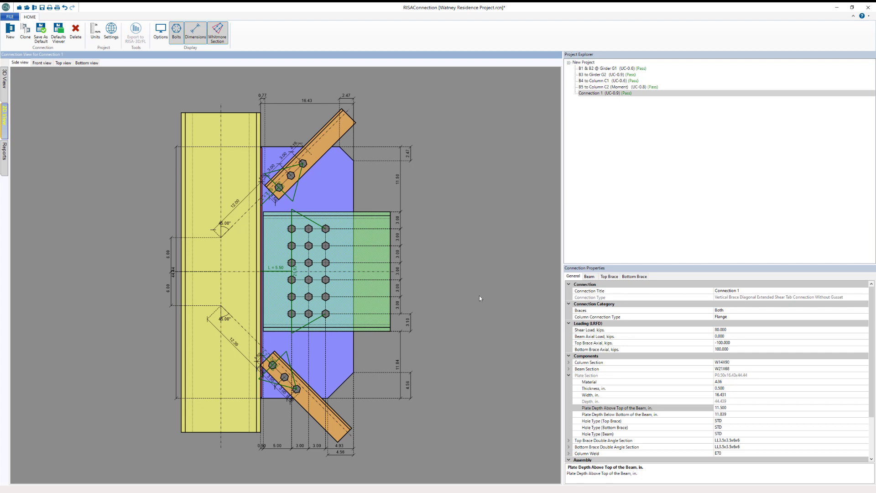
# Start a new connection and scroll the dialog to the Brace category.
pyautogui.click(10, 31)
pyautogui.scroll(-2, 381, 261)
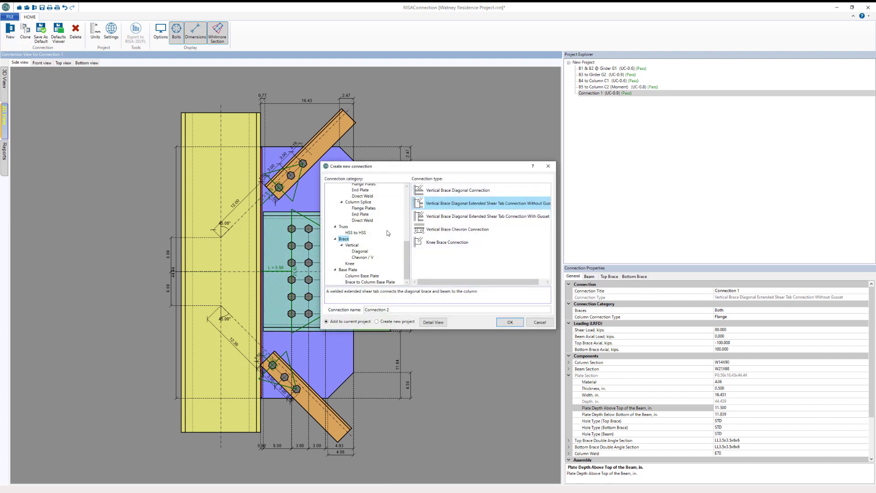